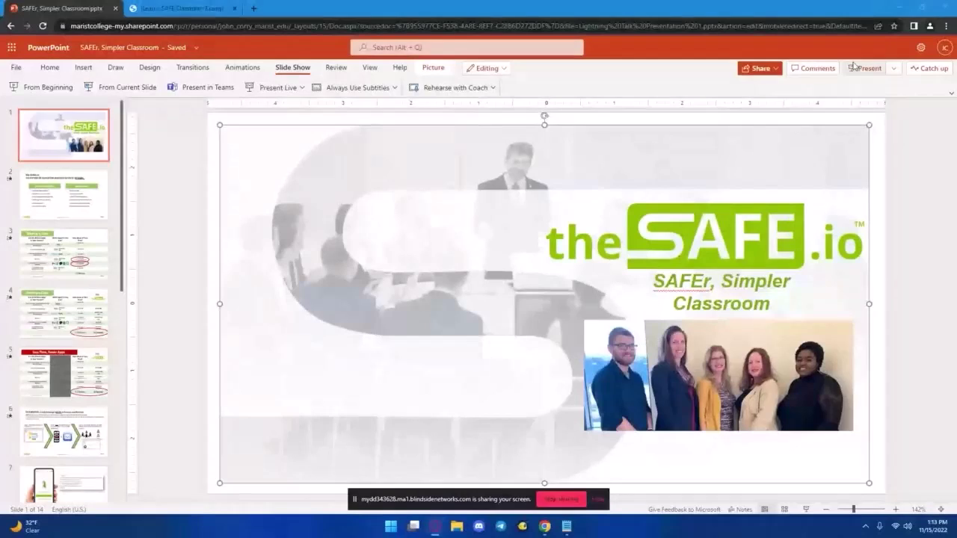
- Present the SAFEr, Simpler Classroom deck full screen from the title slide
left_click(863, 67)
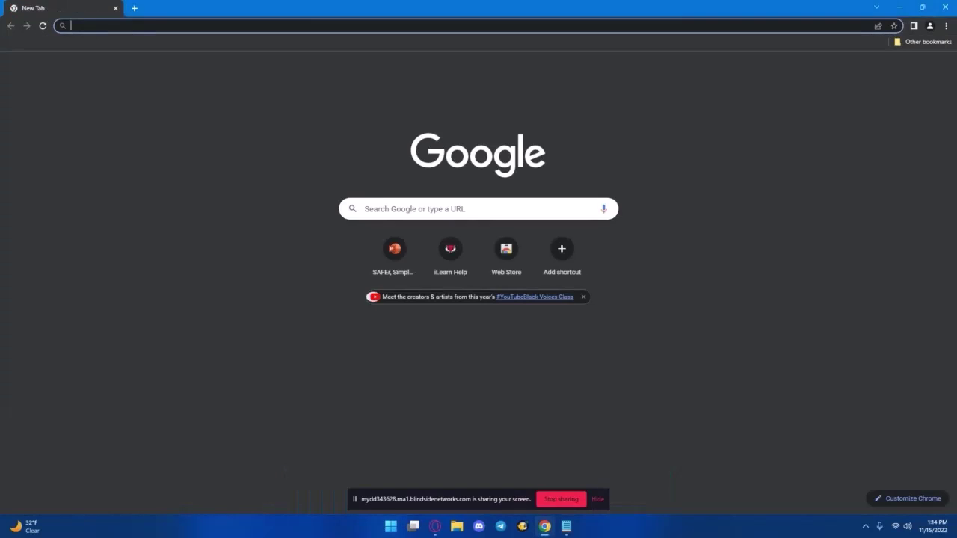
- Load the deck from its SharePoint link in Notepad, then paste the link into a new tab
left_click(566, 525)
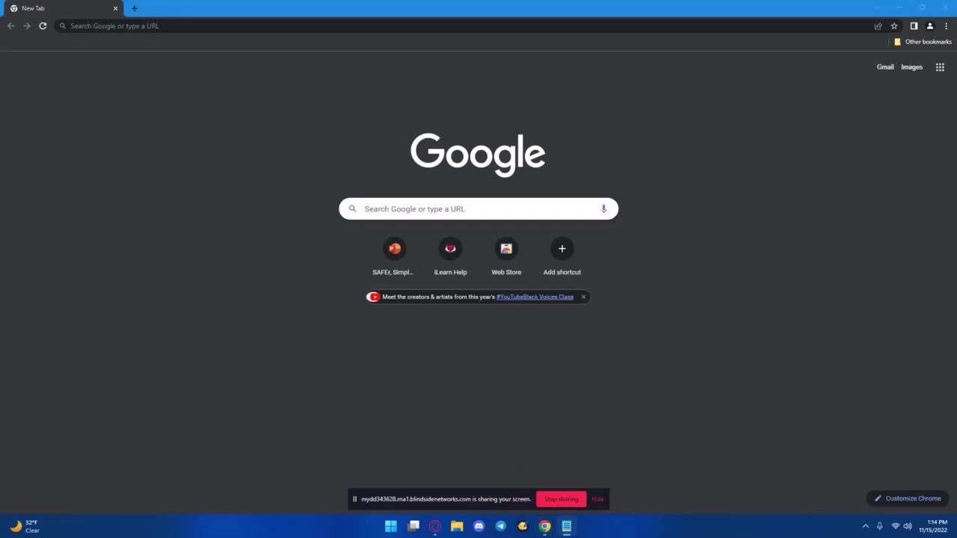
left_click(466, 26)
key("ctrl+v")
key("Return")
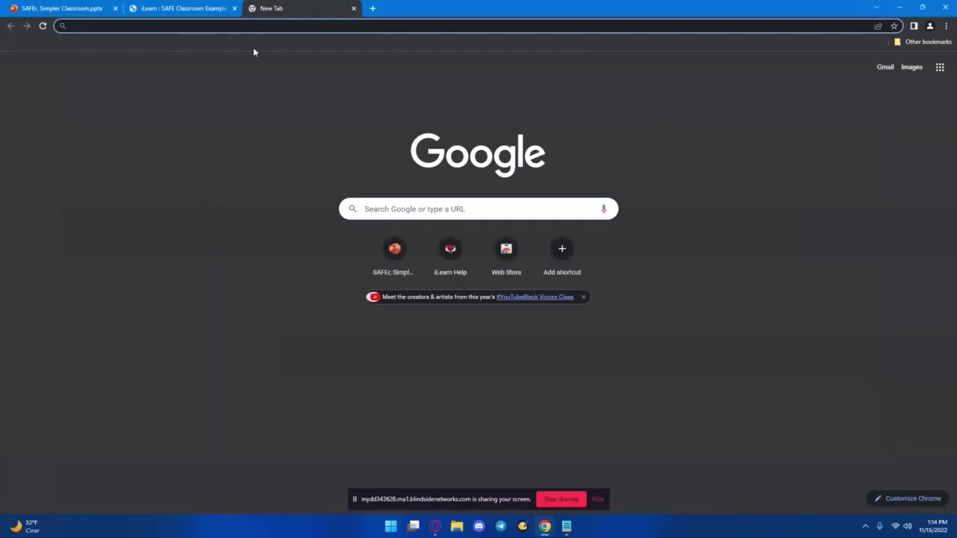
key("ctrl+v")
- Open the SAFEr, Simpler Classroom deck in the third tab and show slide 2, 'We believe'
left_click(253, 45)
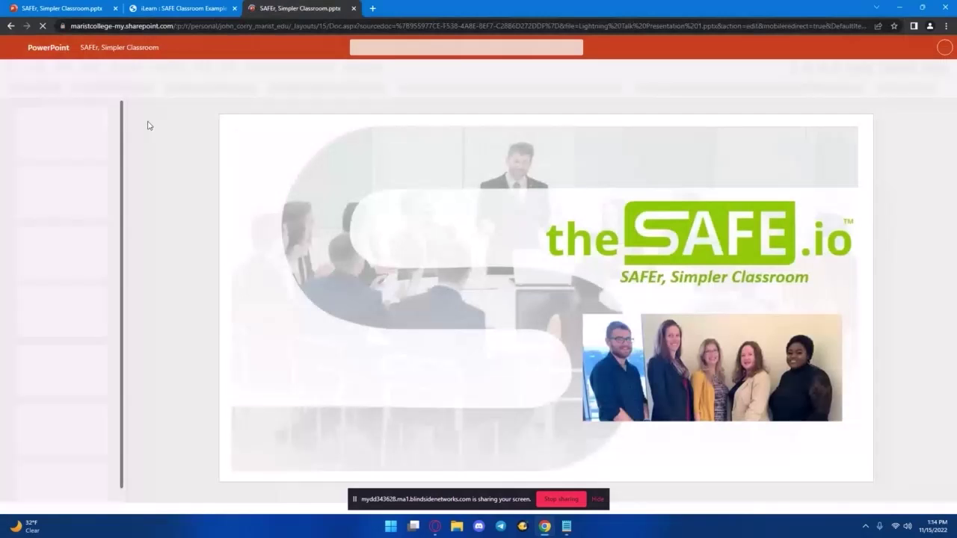
left_click(80, 197)
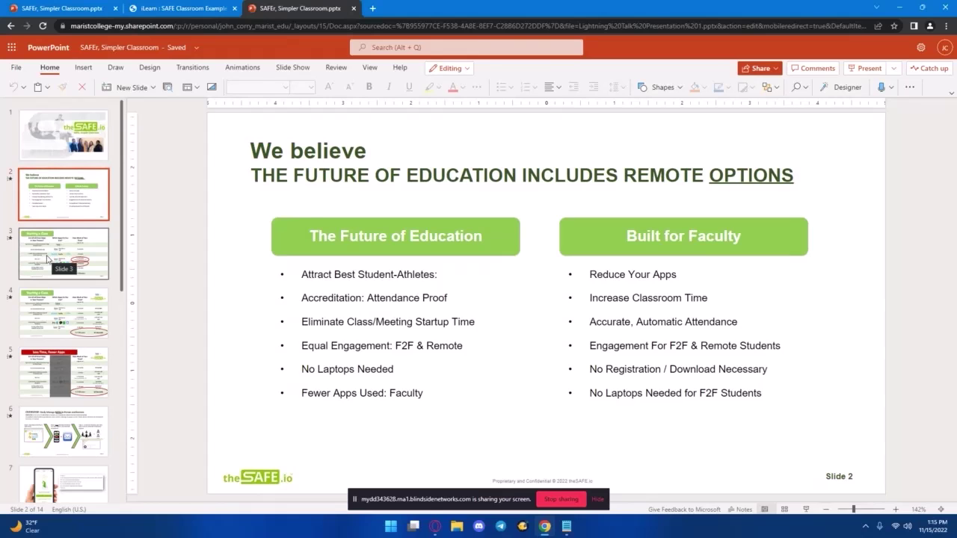
left_click(62, 265)
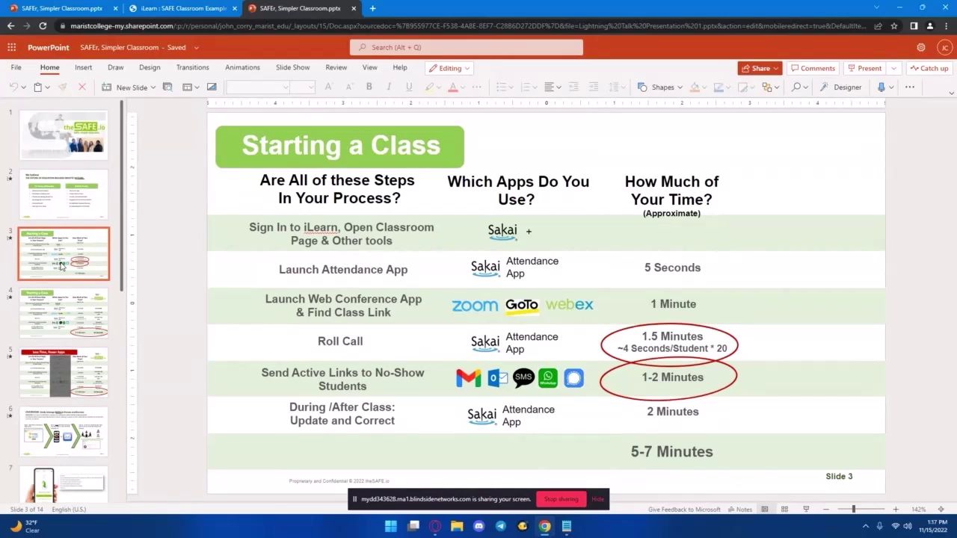
- Step to slide 4 with the SAFE column, then slide 5, 'Less Time, Fewer Apps'
left_click(53, 329)
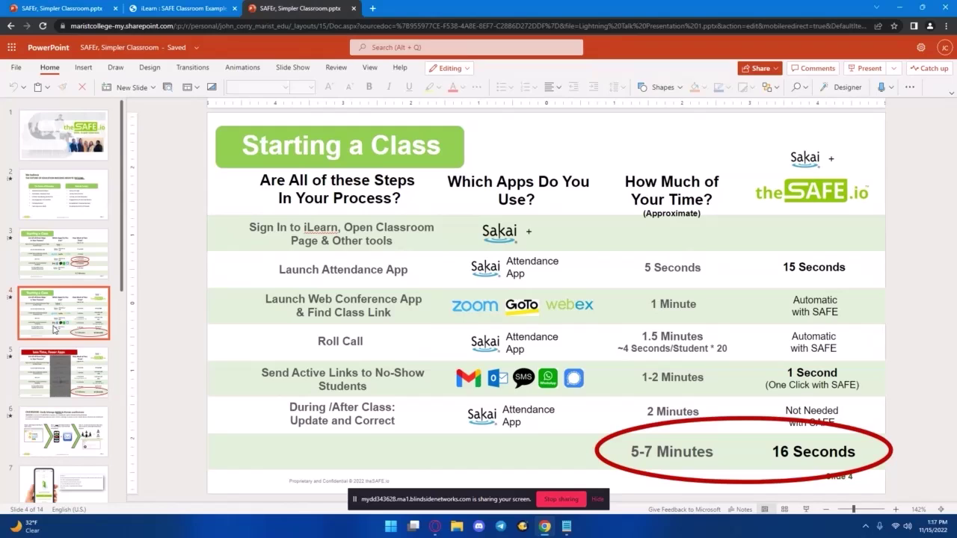
left_click(75, 366)
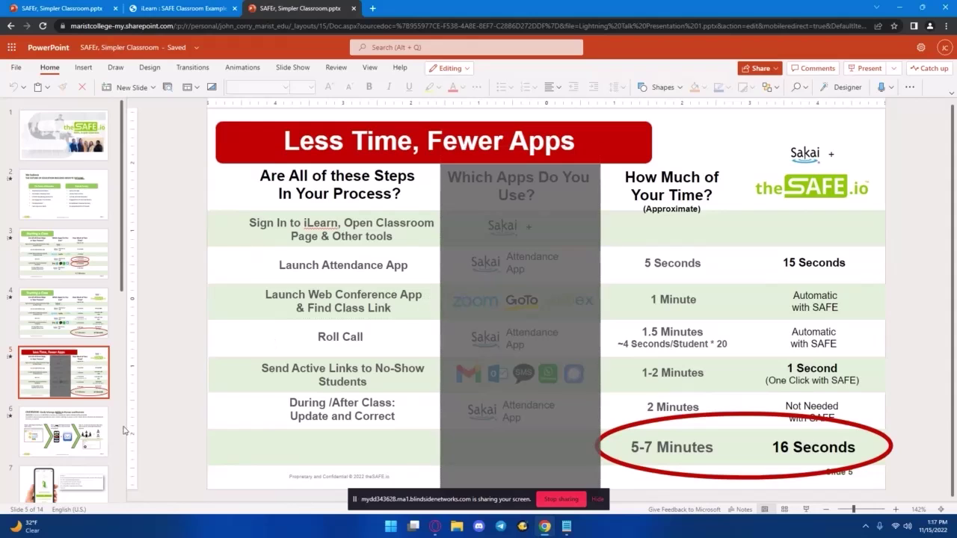
- Show slide 6, the overview of in-person and remote management
left_click(57, 438)
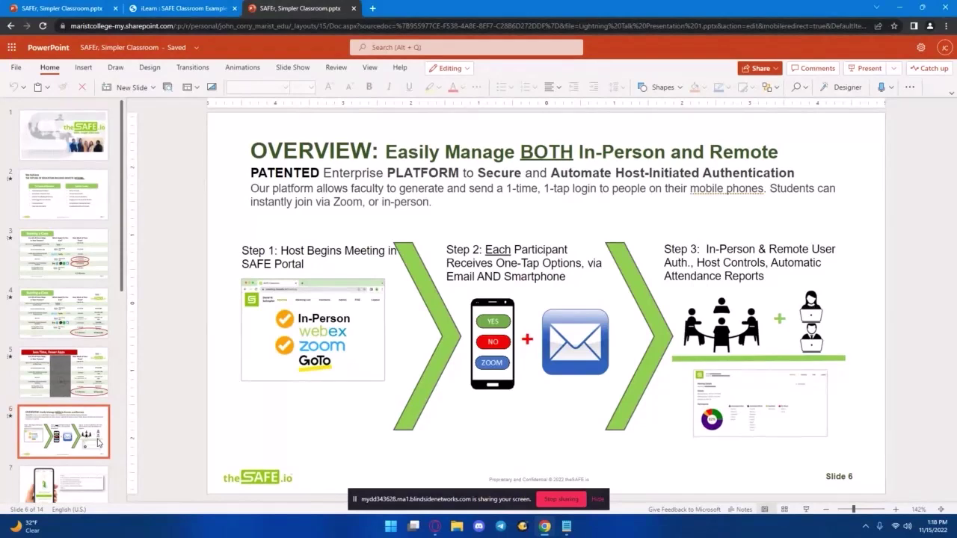
scroll(75, 374, "down", 3)
- Show slide 7 with the phone join prompt and the invitation email
left_click(75, 363)
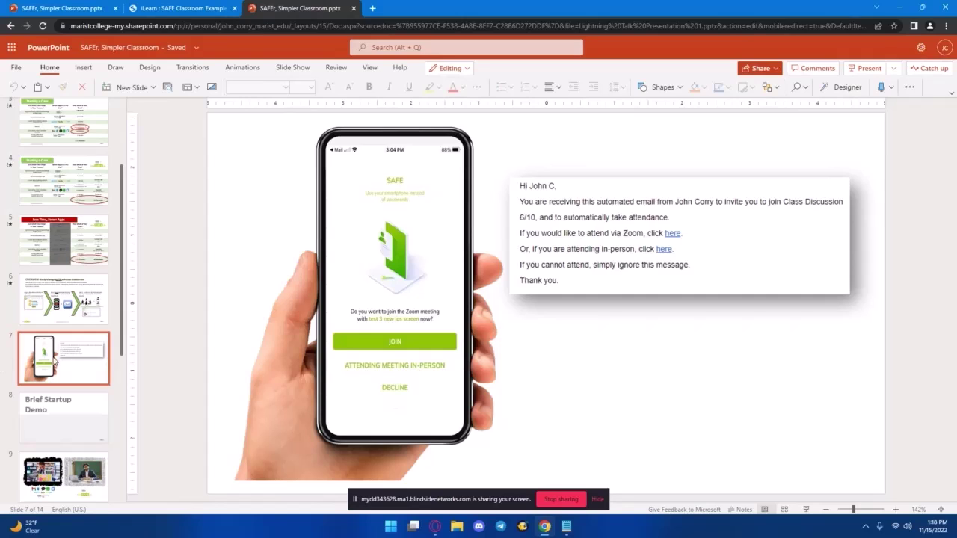
- Switch to the iLearn course page and bring up SAFE Classroom's Start Meeting options
left_click(191, 8)
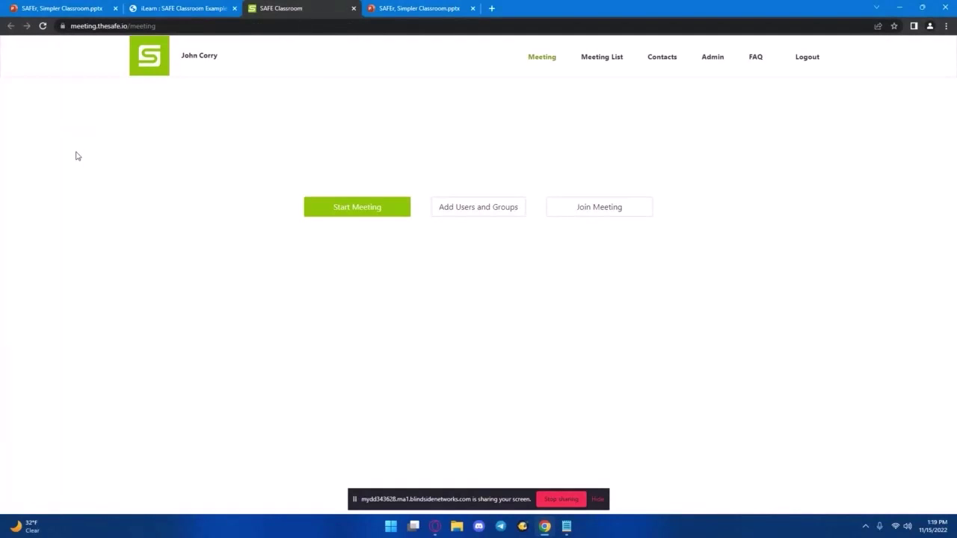
left_click(343, 211)
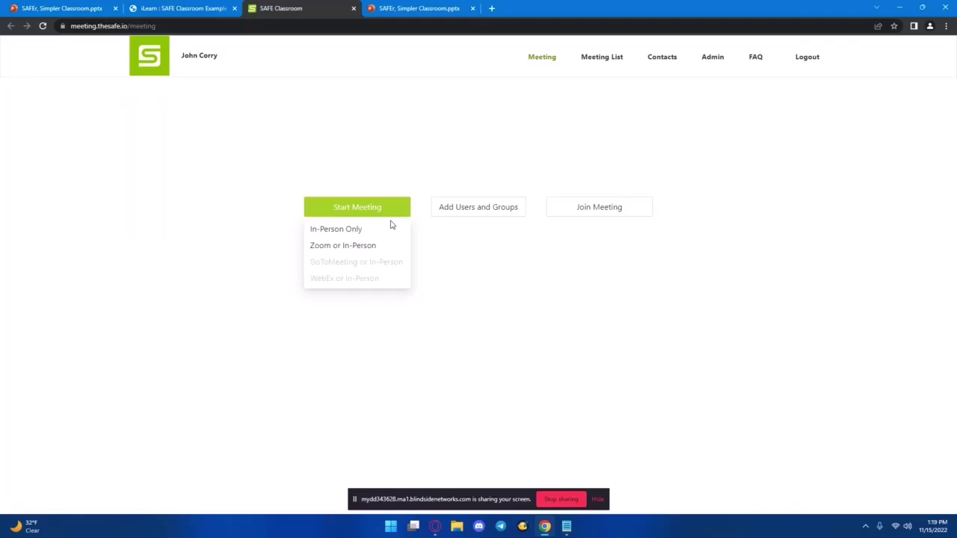
mouse_move(387, 246)
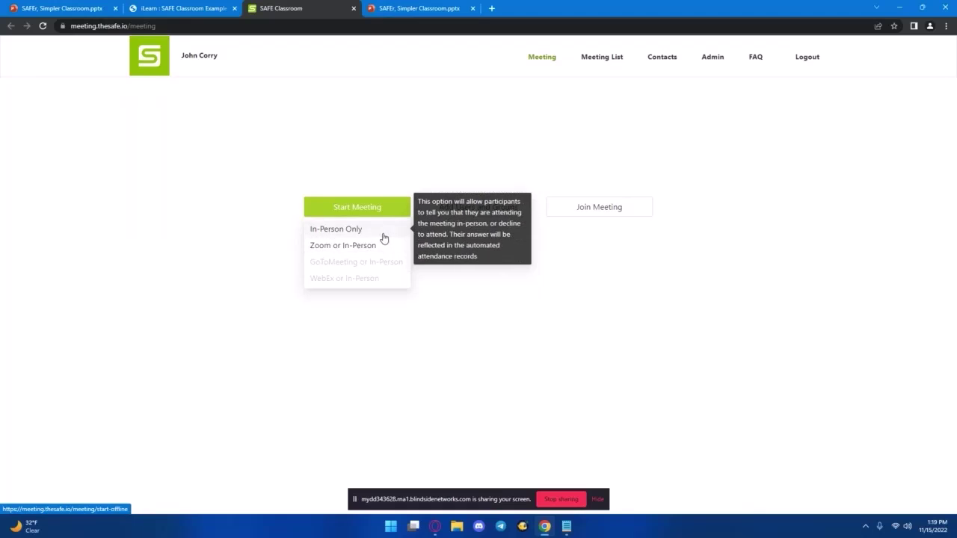
- Start an In-Person Only meeting and name it 'Meeting 11/15'
left_click(383, 237)
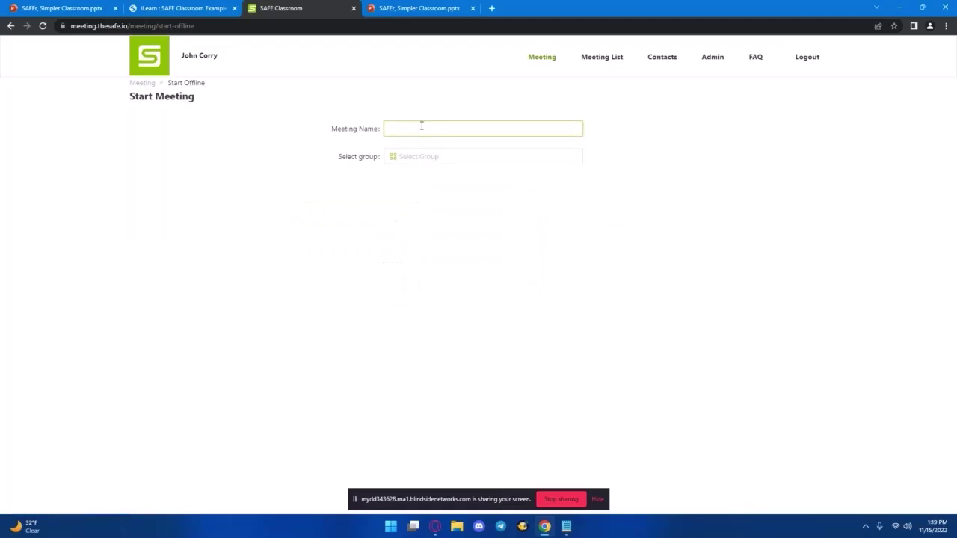
type("Meeting")
type("11/15")
left_click_drag(444, 128, 374, 132)
left_click(292, 158)
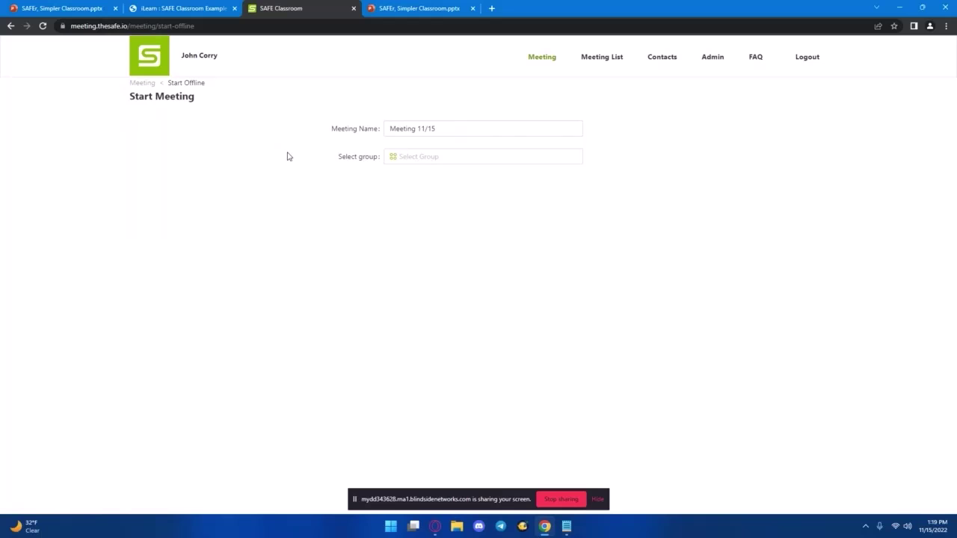
- Choose the Admin group and leave the first member out of the invite
left_click(441, 156)
left_click(441, 156)
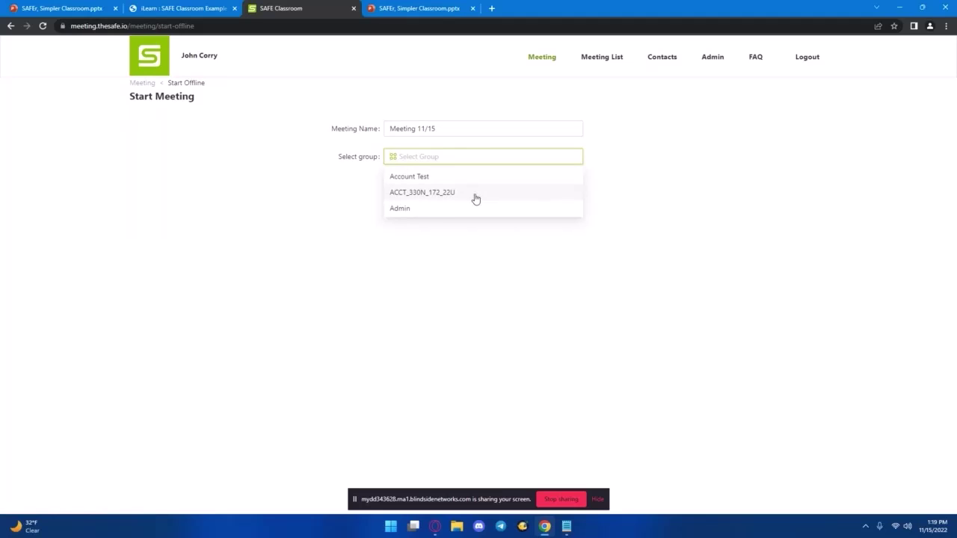
left_click(437, 215)
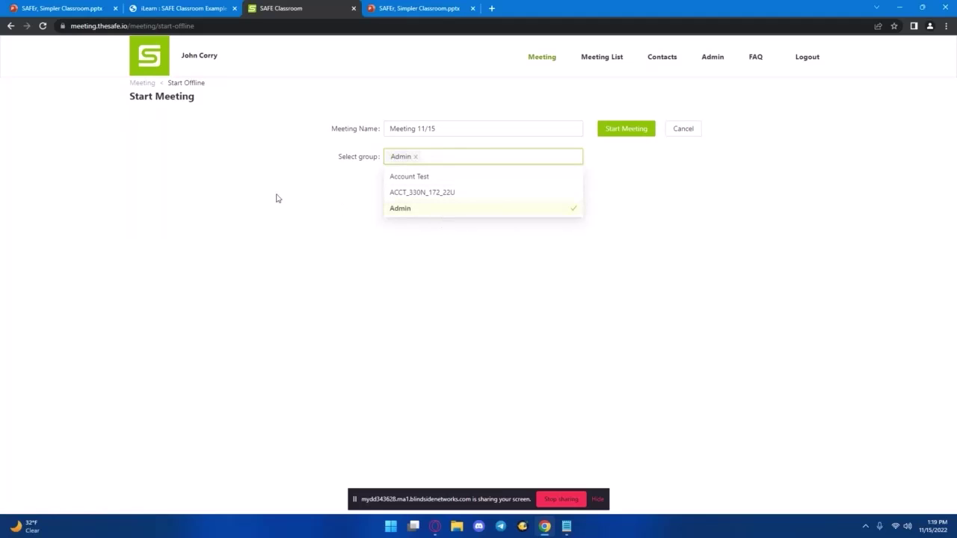
left_click(277, 197)
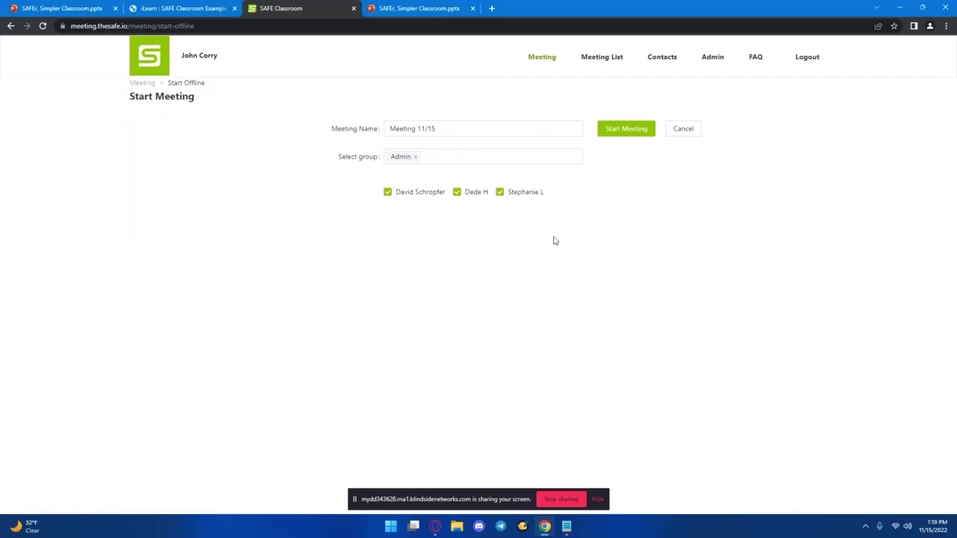
left_click(387, 192)
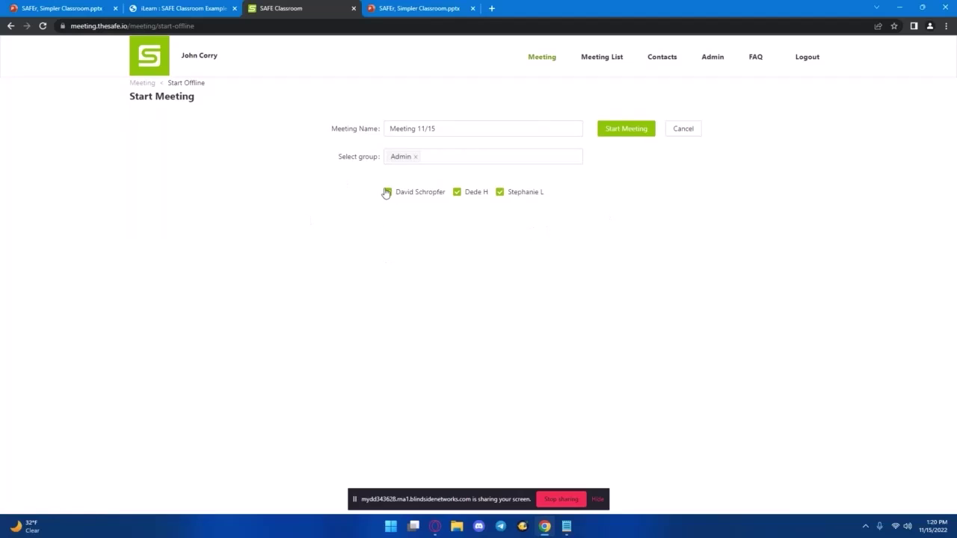
left_click(456, 192)
left_click(456, 192)
- Return to the deck and move through slide 9 to the Faculty Attendance Dashboard slide
left_click(428, 7)
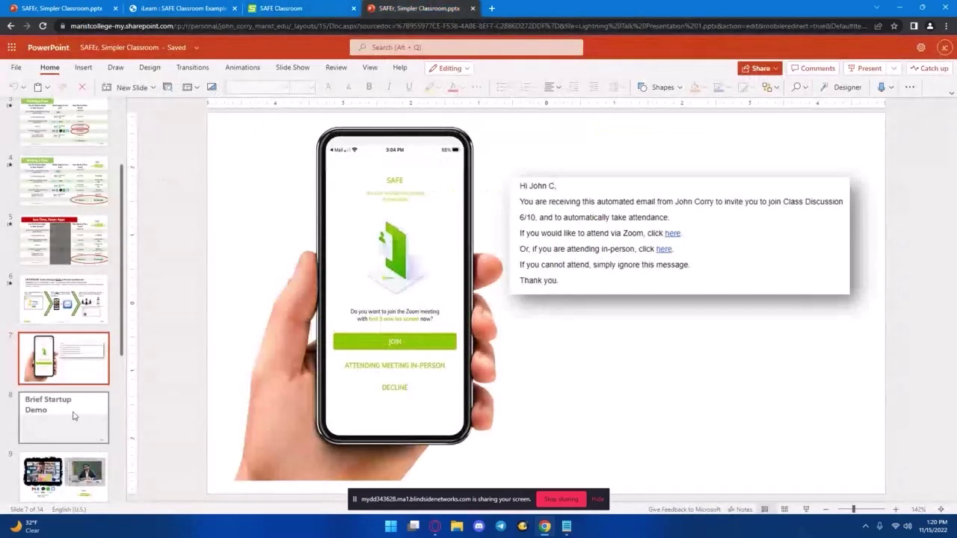
scroll(75, 420, "down", 2)
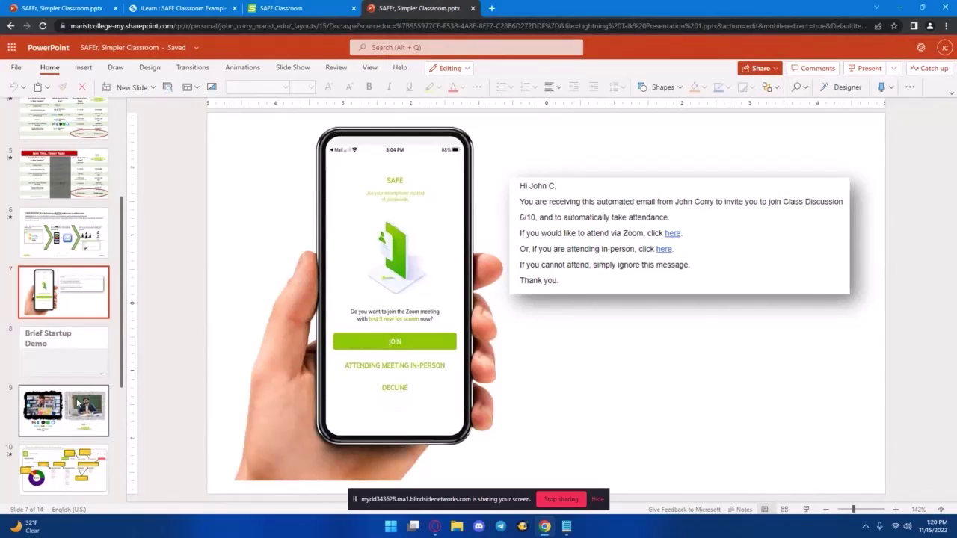
left_click(82, 394)
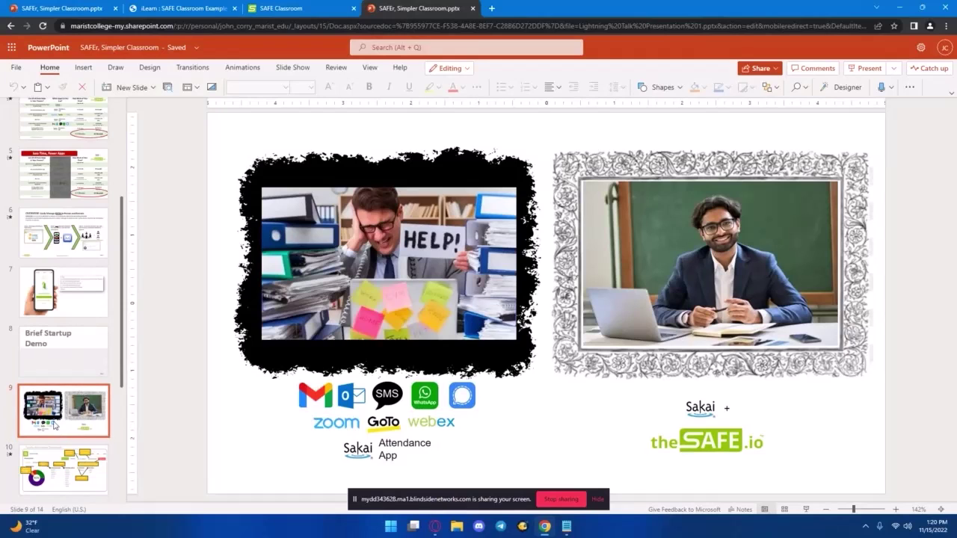
left_click(82, 454)
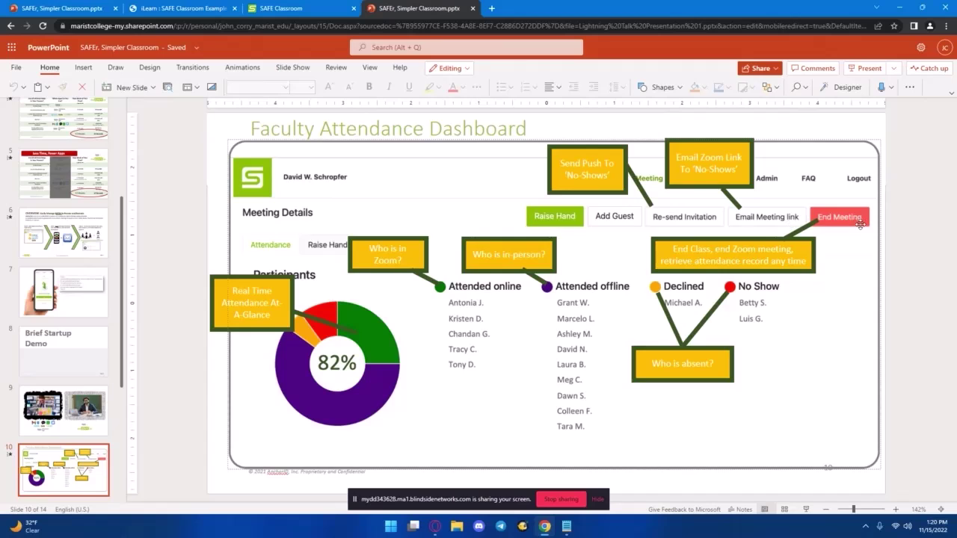
scroll(75, 321, "down", 3)
- Advance through slides 11 and 12 to the closing Thank You slide
left_click(77, 307)
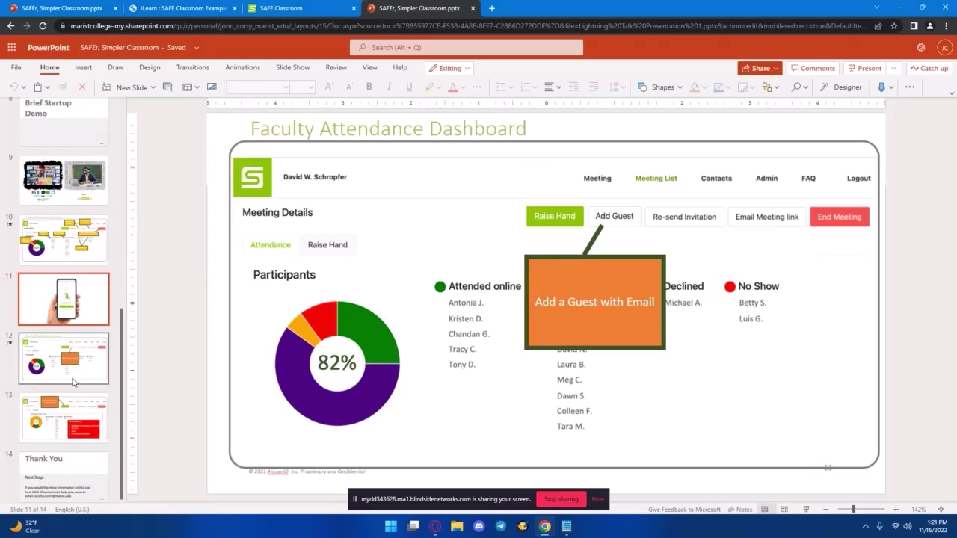
left_click(77, 369)
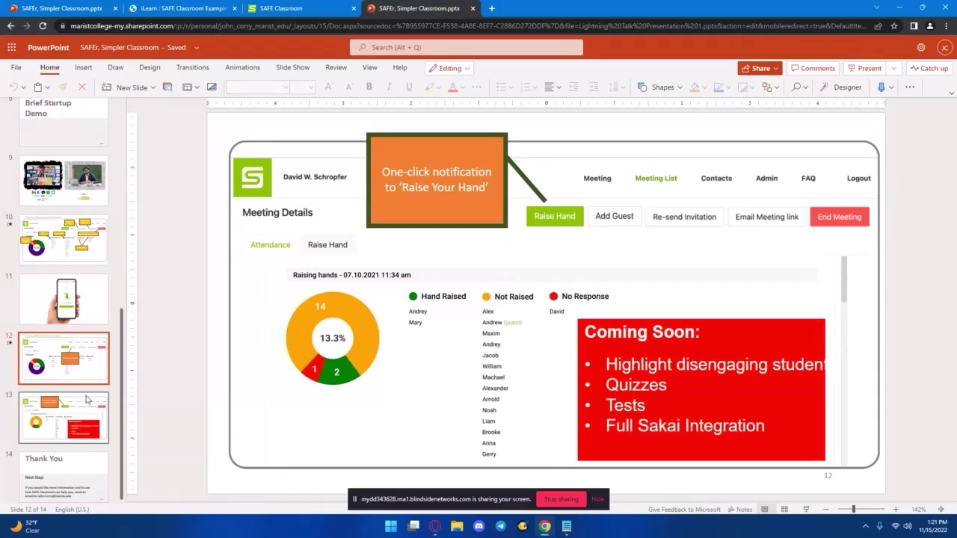
left_click(73, 470)
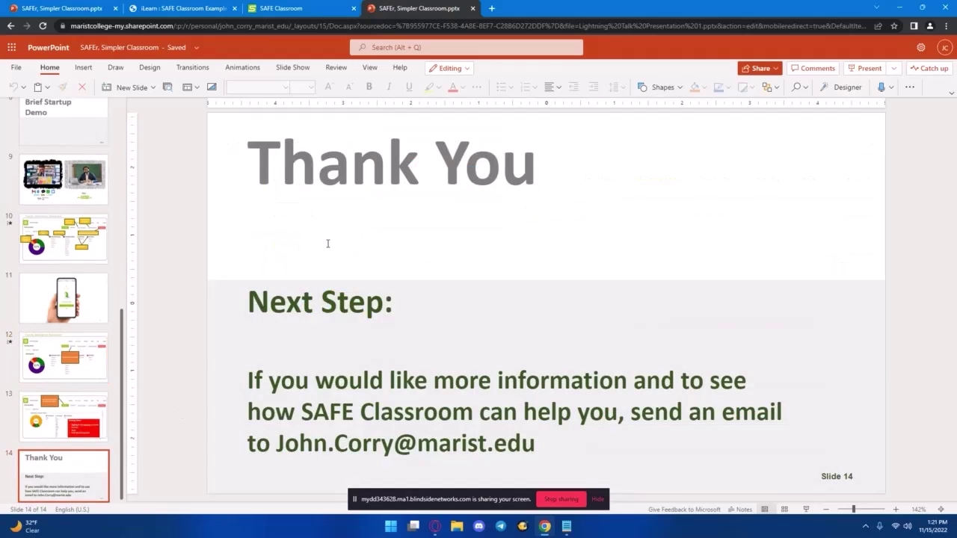